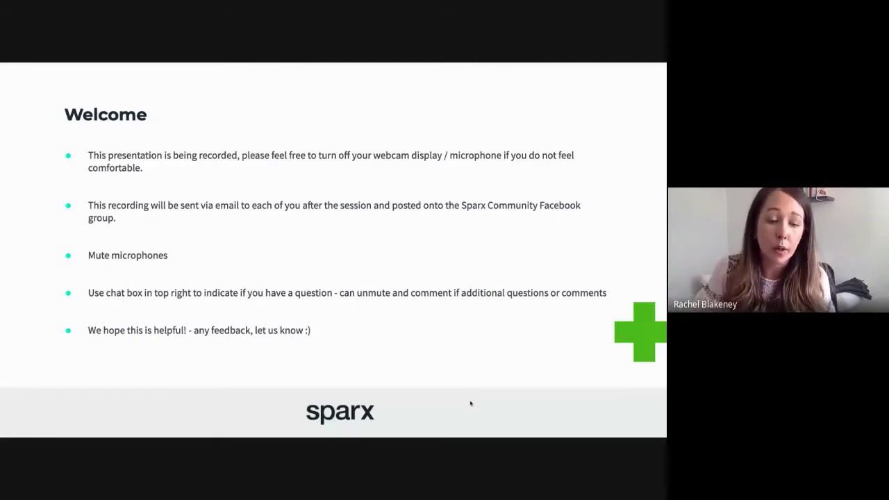
Leave the full-screen welcome slideshow and bring up the Sparx Maths lesson browser
key("Escape")
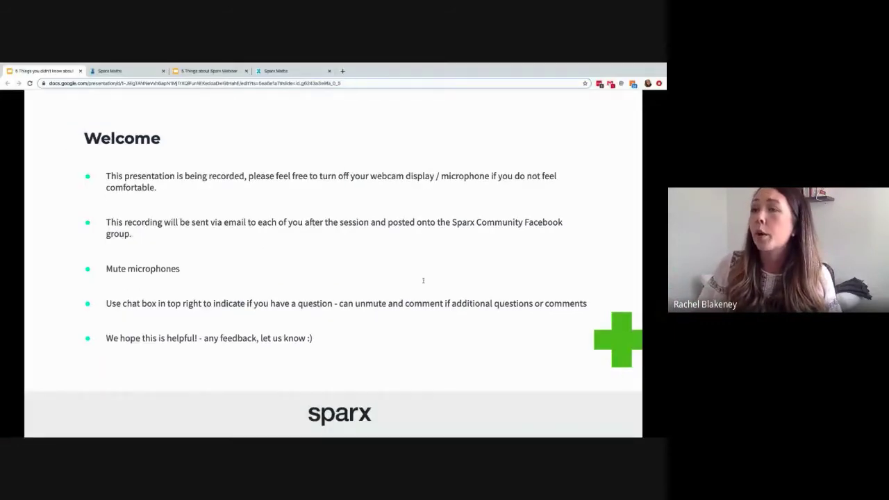
left_click(129, 71)
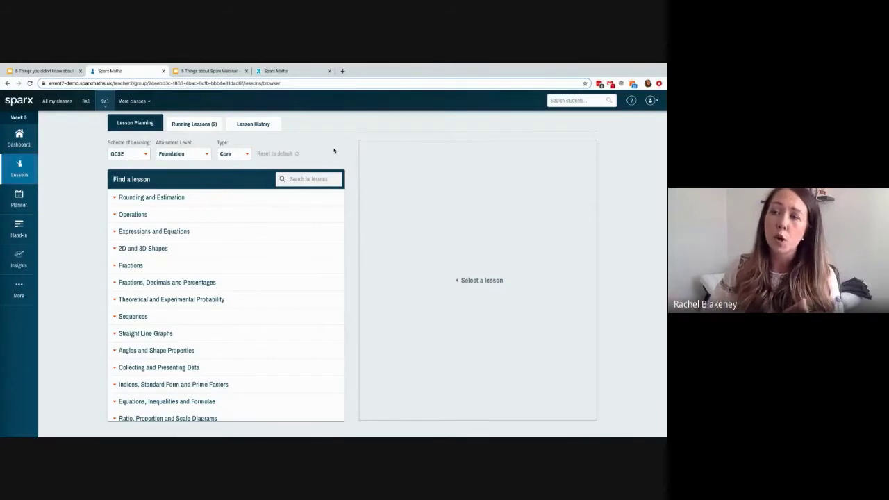
Pick the Place Value lesson under Rounding and Estimation and launch it
left_click(205, 198)
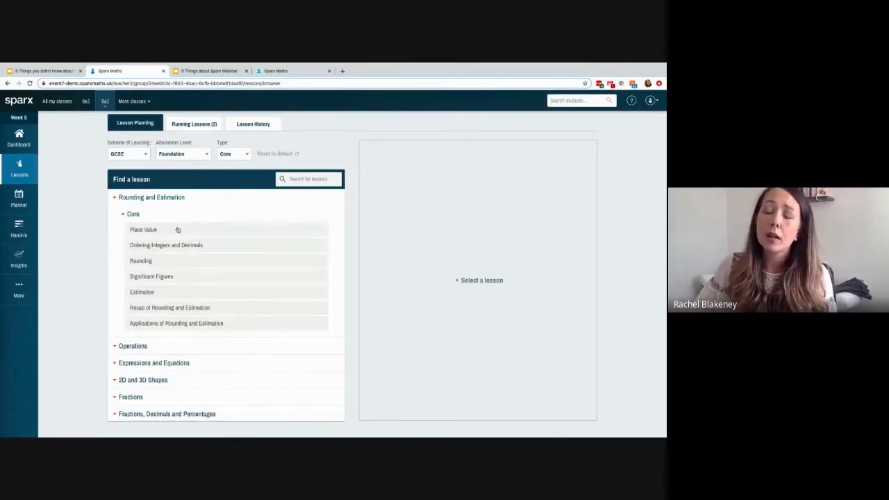
left_click(169, 230)
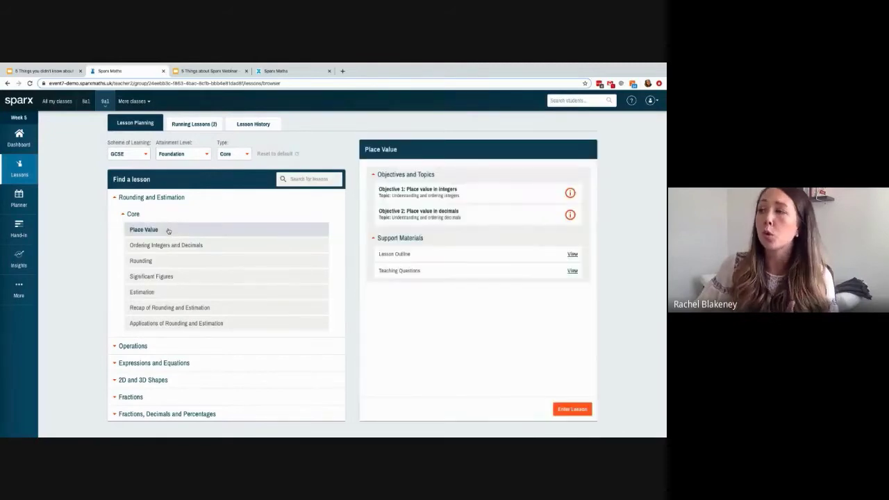
left_click(573, 410)
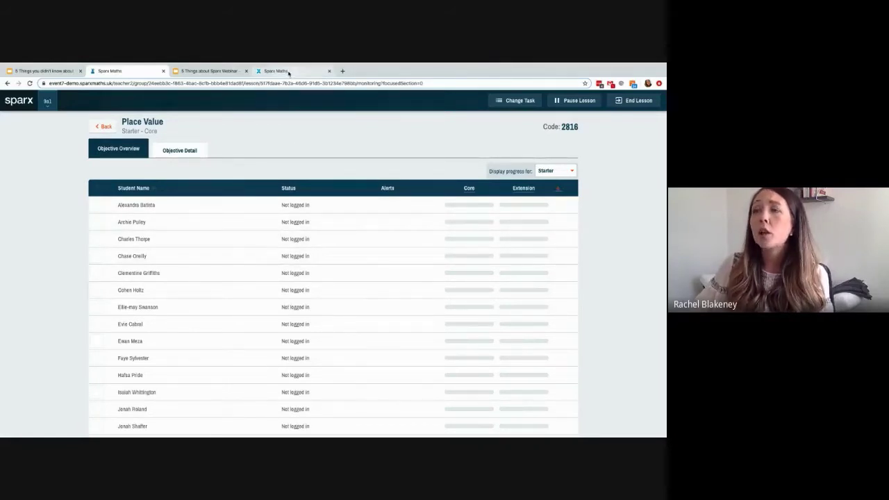
Return to the '5 Things about Sparx Webinar' slides presentation
left_click(225, 72)
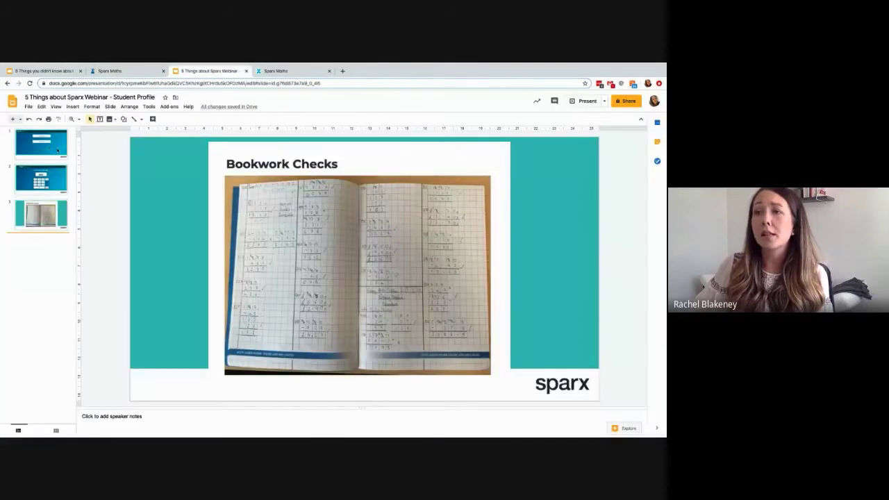
left_click(49, 147)
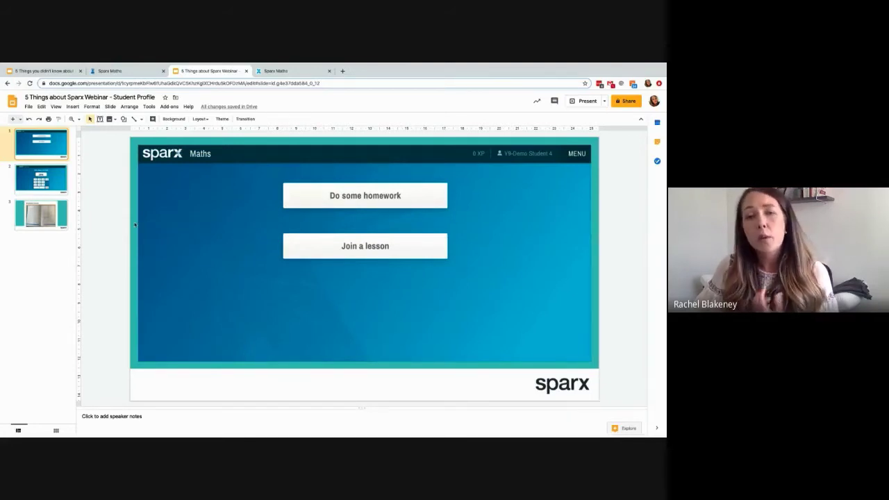
left_click(54, 186)
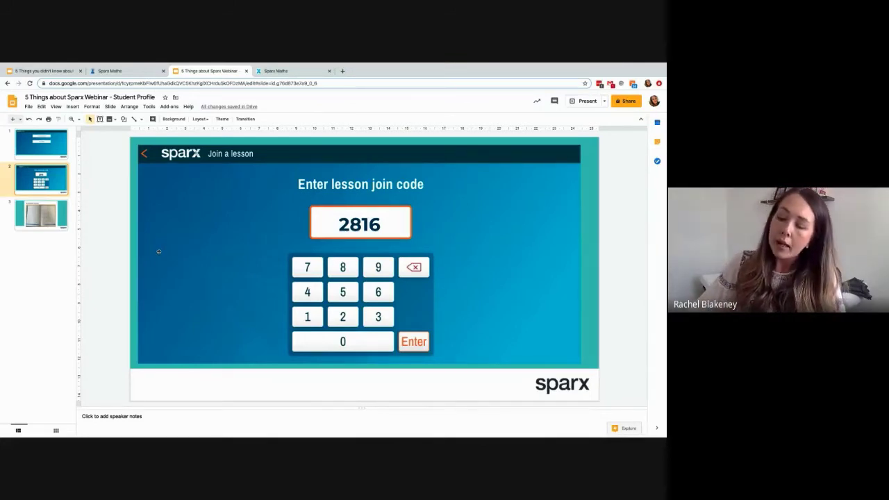
left_click(112, 71)
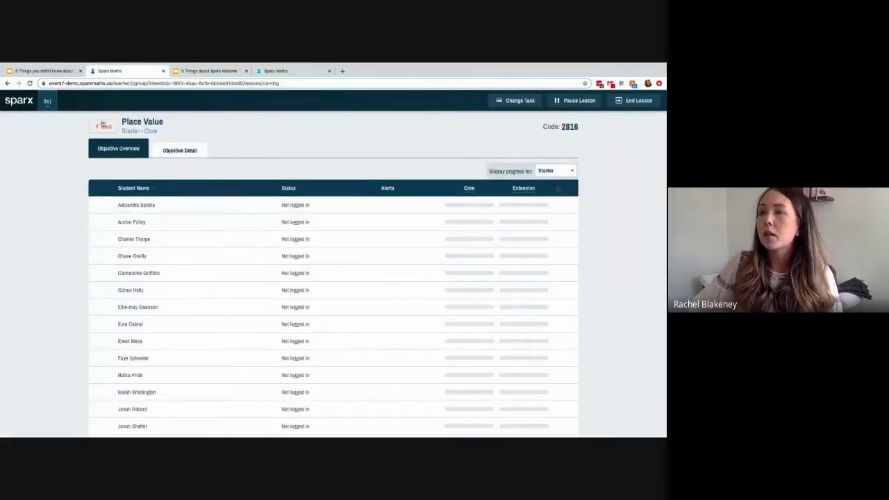
Leave the running Place Value lesson and go back to Lesson Planning
left_click(103, 125)
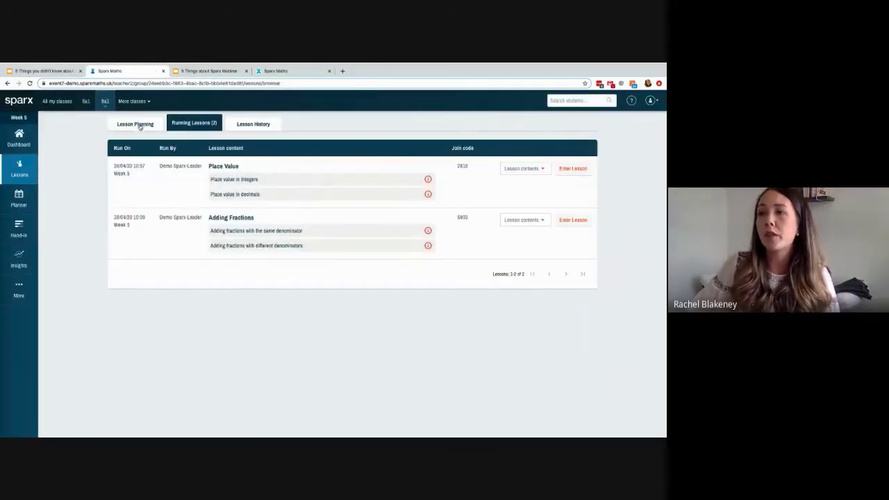
left_click(139, 124)
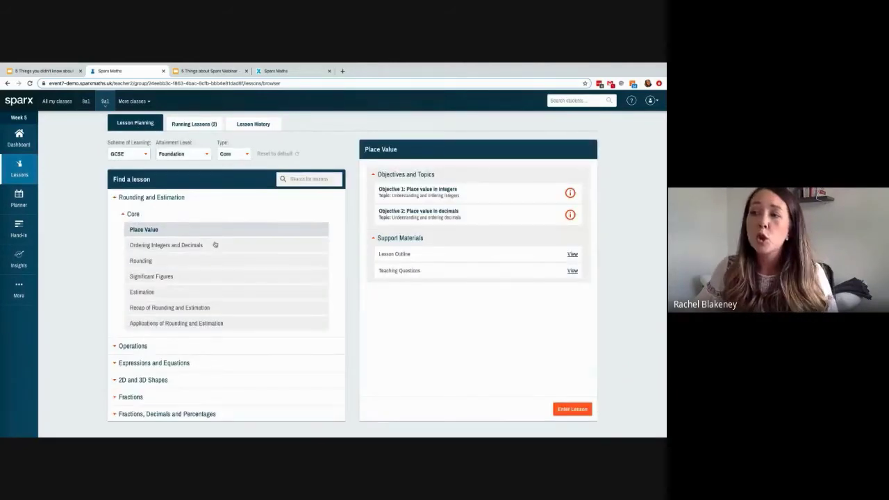
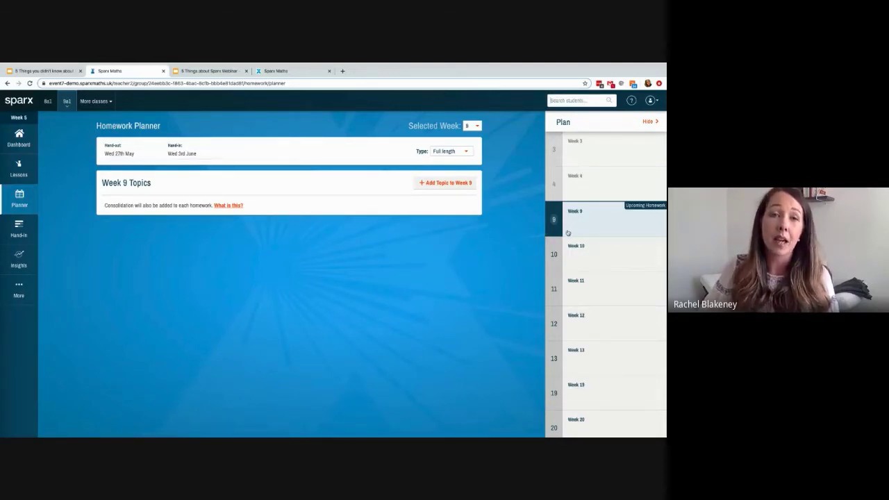
Switch to class 8a1 and show Week 10's four area and perimeter topics in the planner
left_click(47, 101)
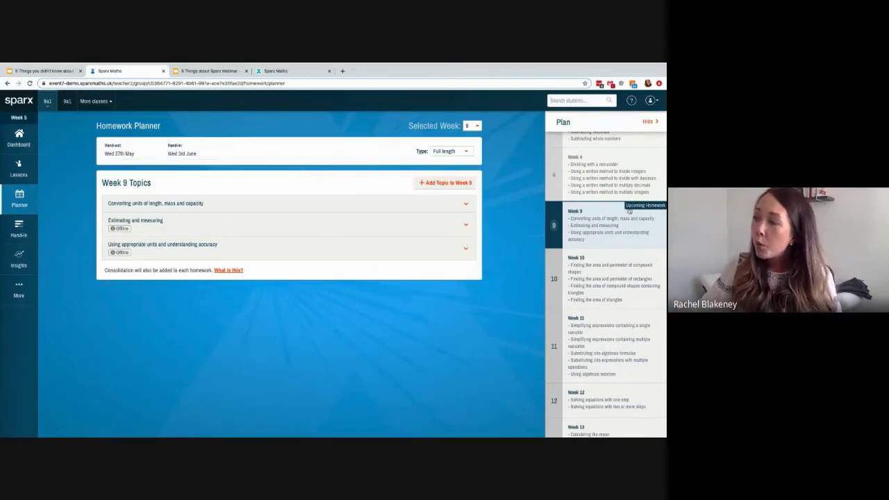
scroll(595, 276, "down", 1)
scroll(596, 276, "down", 1)
left_click(595, 275)
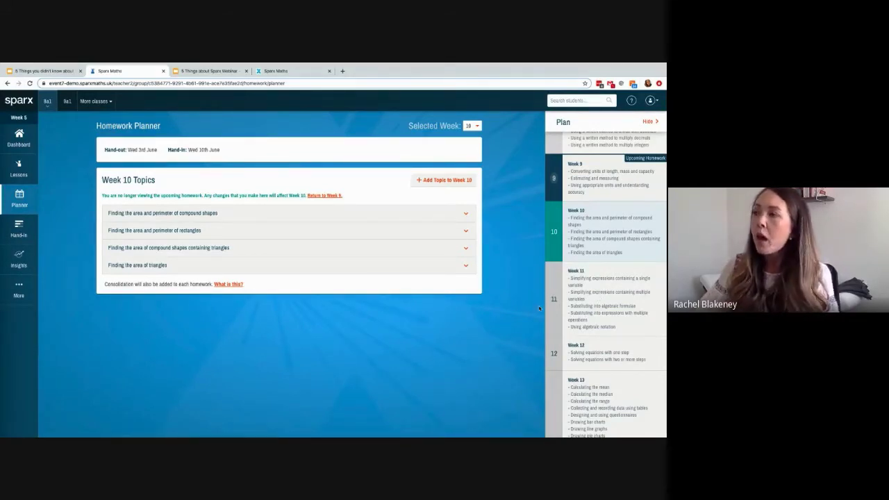
Check Week 4 hand-in and one student's answer history, then view the class homework insights
left_click(24, 232)
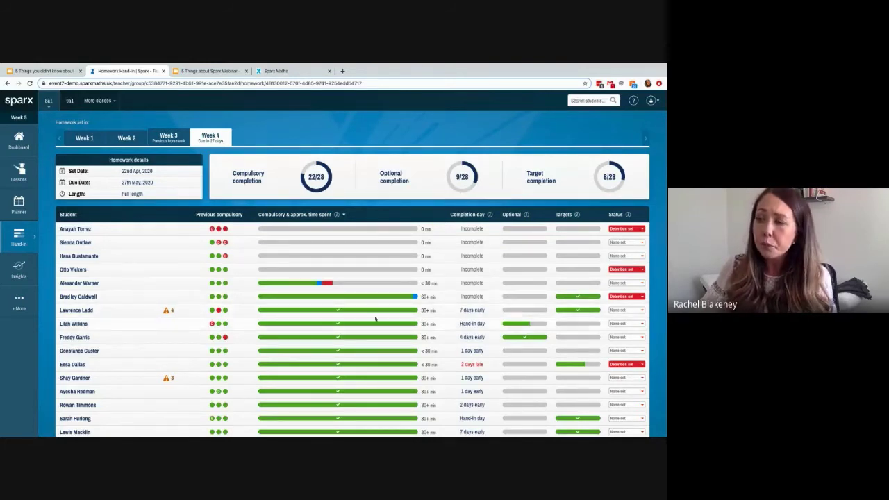
left_click(343, 283)
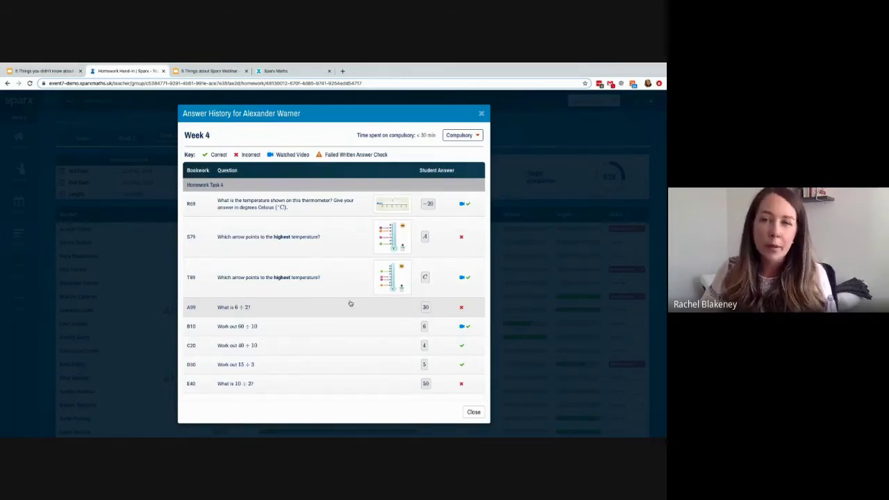
left_click(473, 412)
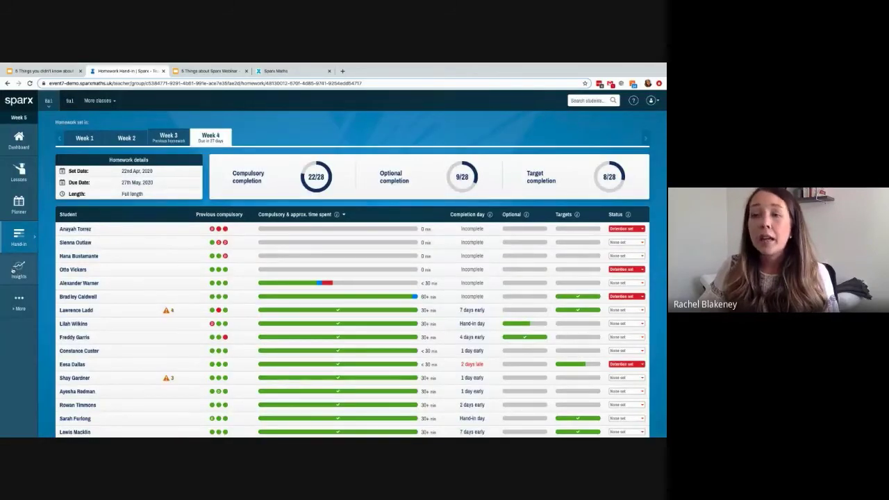
left_click(14, 270)
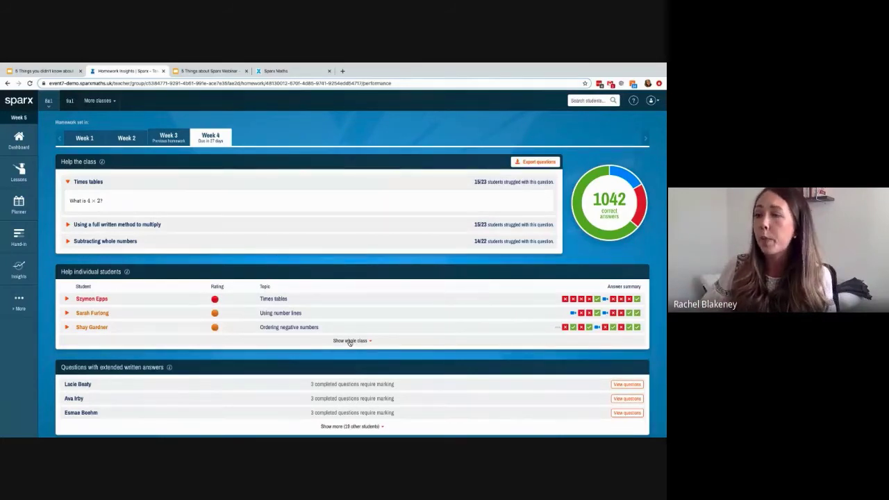
Show the whole class under Help individual students, then switch to the student homework view
left_click(349, 341)
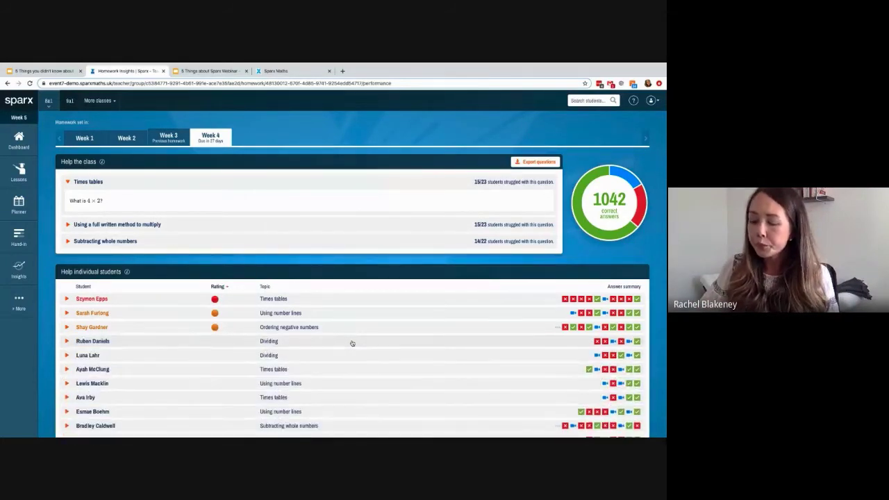
left_click(287, 71)
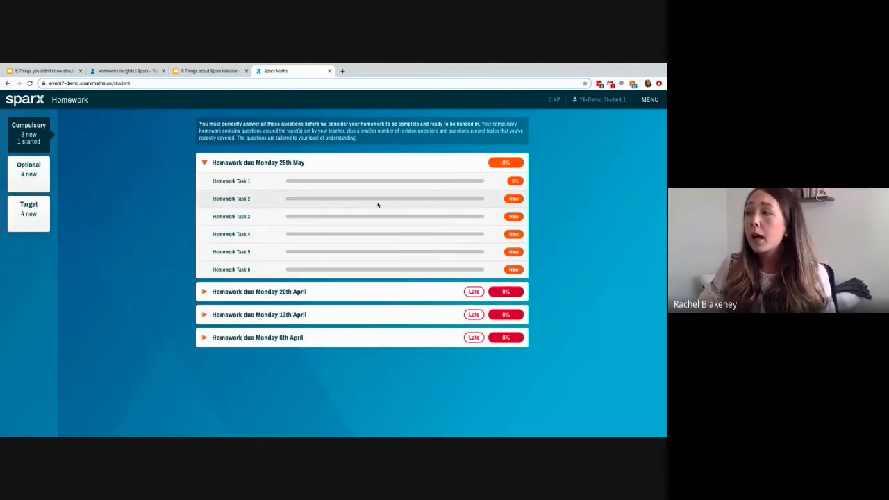
Start Item A of Homework Task 1 (37.5 + 69.2), acknowledging bookwork code B10
left_click(513, 182)
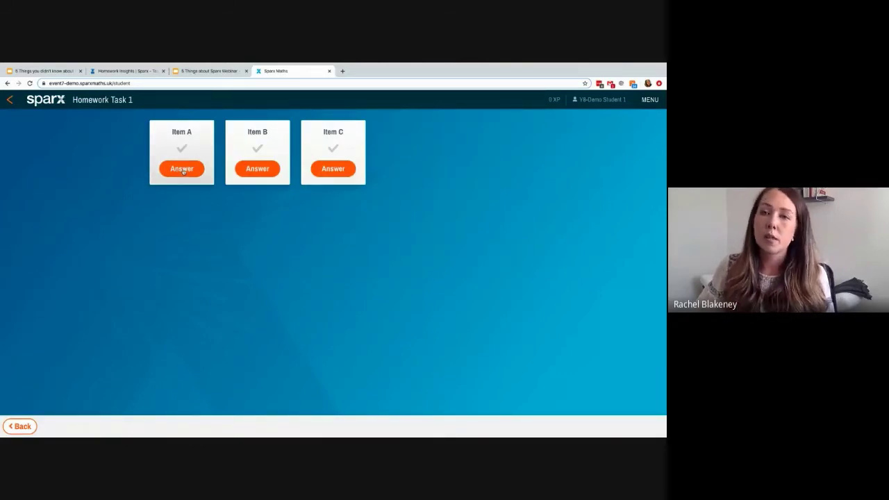
left_click(182, 171)
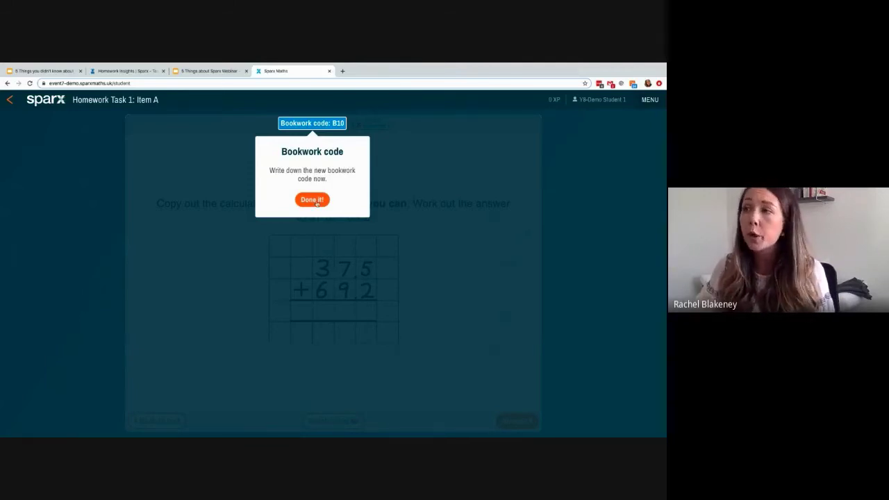
left_click(316, 202)
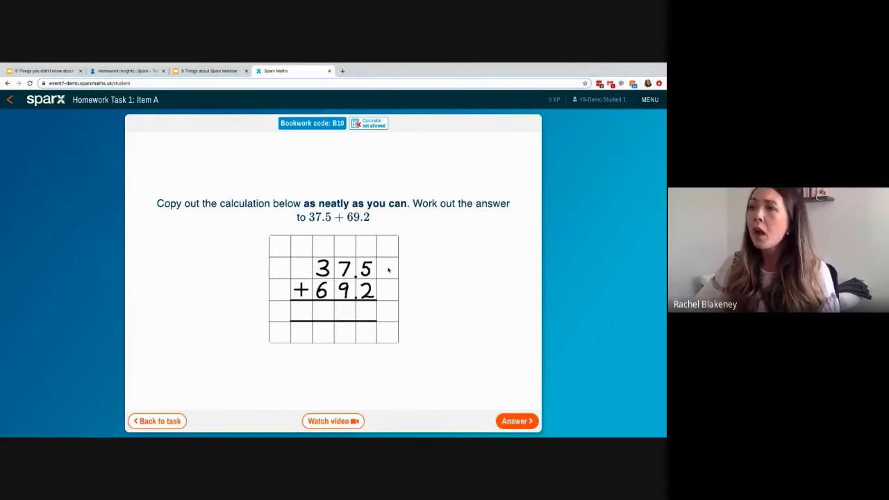
Show slide 3, 'Bookwork Checks', in the '5 Things about Sparx Webinar' deck
left_click(199, 74)
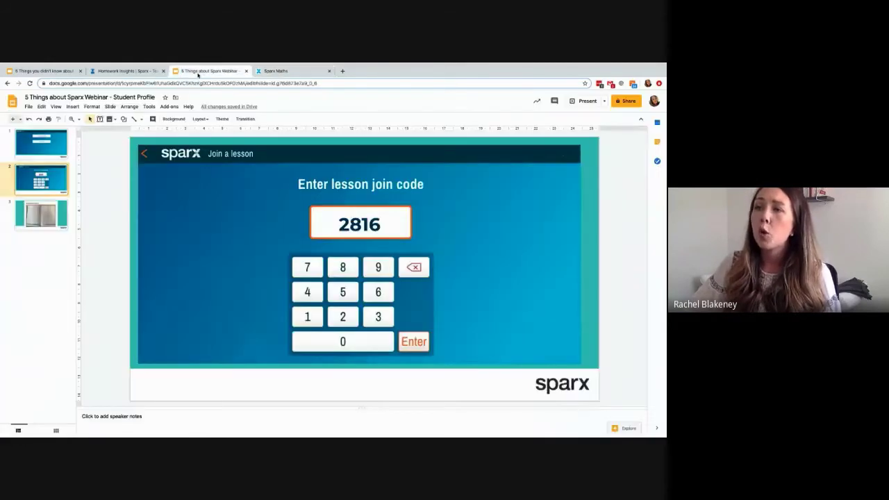
left_click(63, 210)
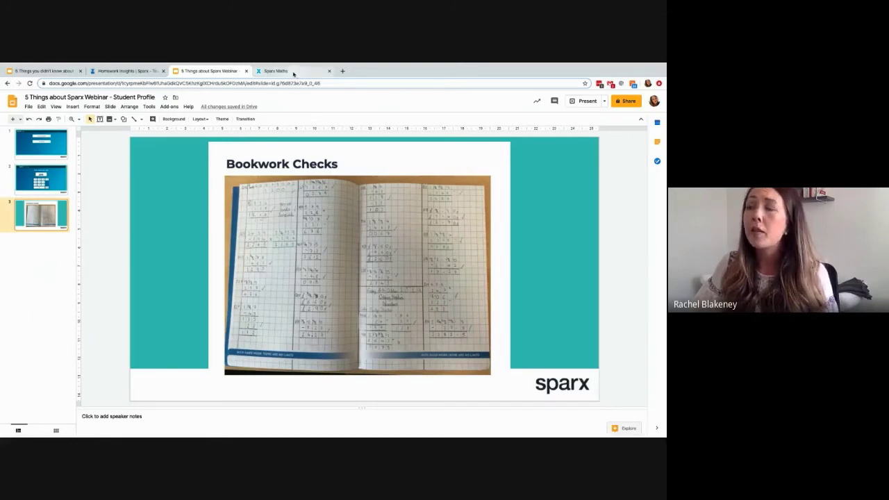
Show the student's bookwork-code question, then return to the teacher's Week 4 Homework Insights
left_click(294, 73)
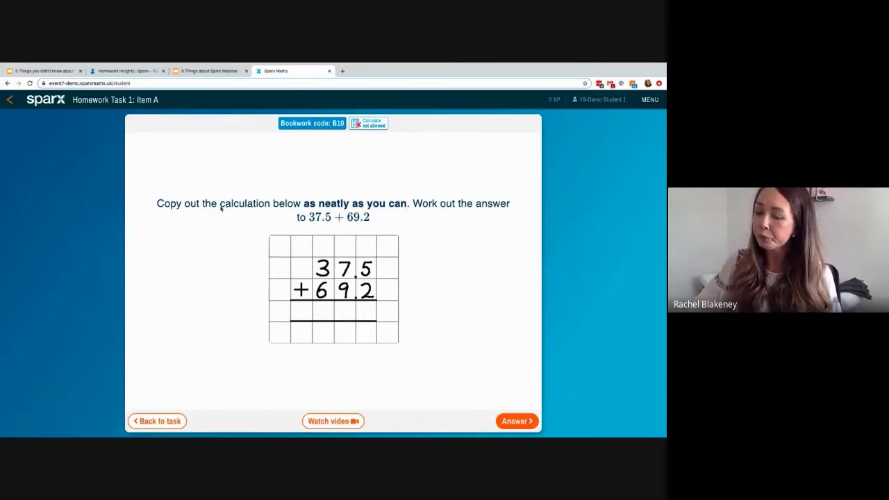
left_click(123, 71)
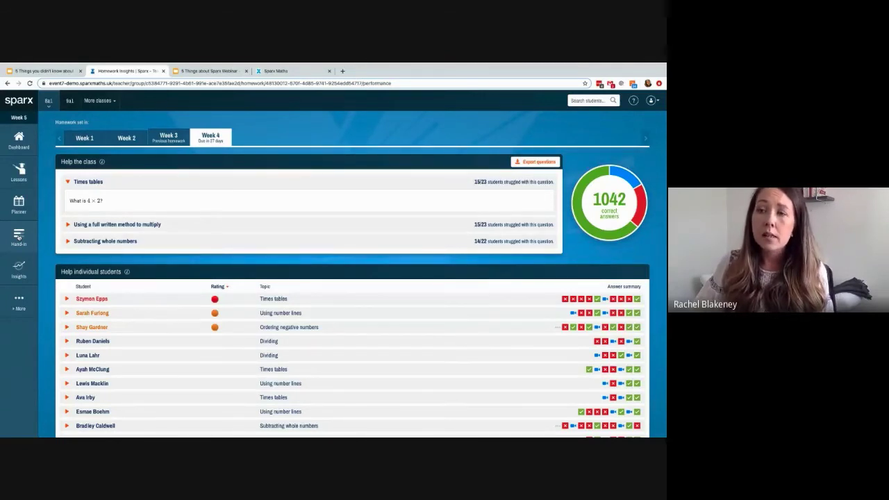
View the class hand-in, then play the column-method support video for 59.3 + 47.5
left_click(19, 236)
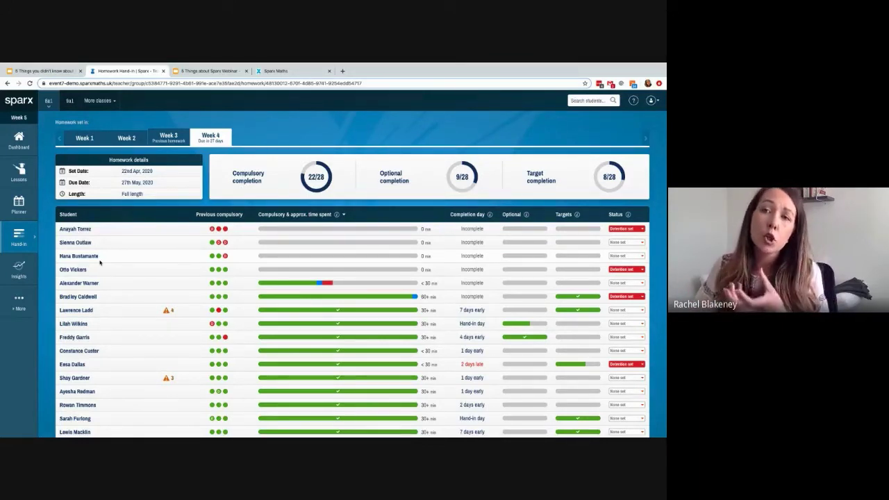
left_click(259, 71)
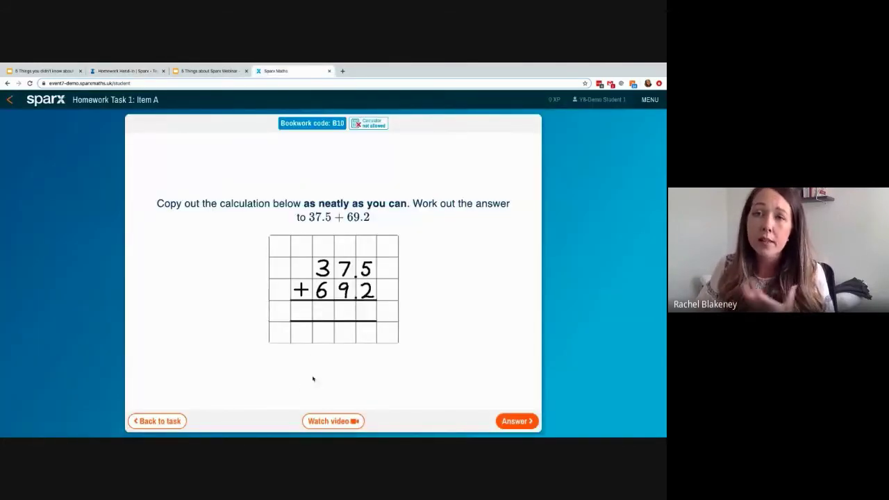
left_click(325, 421)
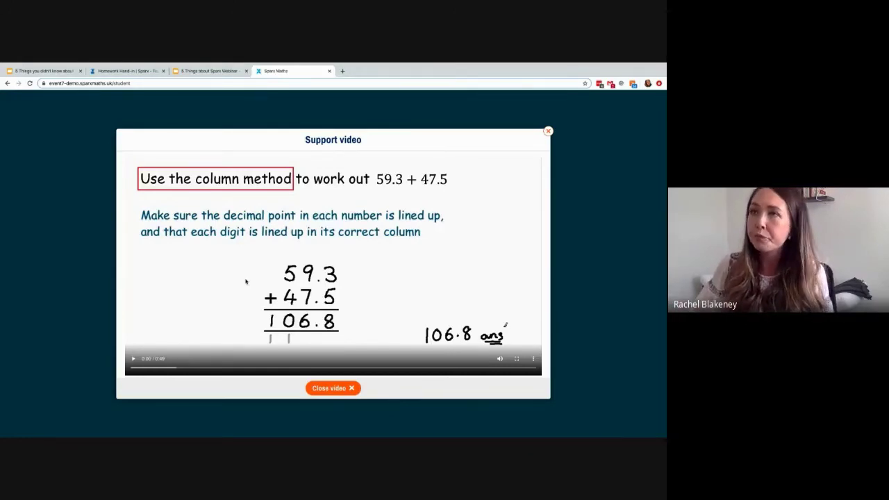
Return to the Week 4 hand-in table showing 22/28 compulsory, 9/28 optional, 8/28 target completion
left_click(125, 71)
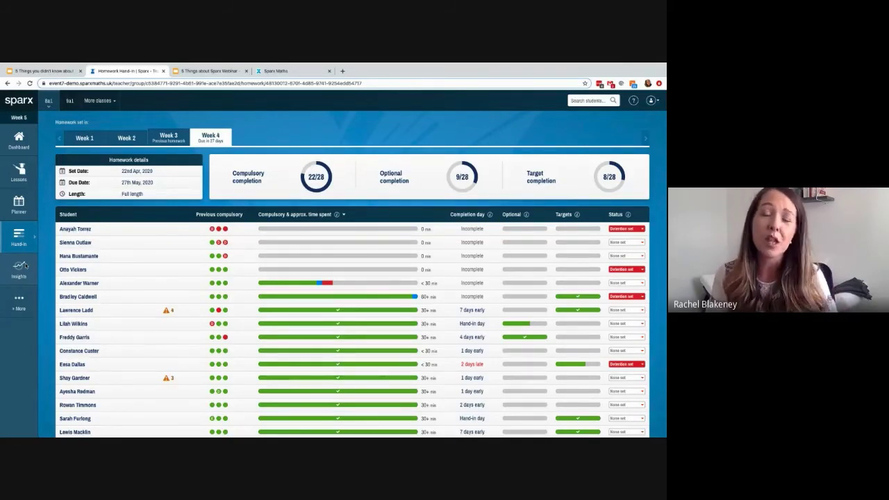
Open Student Rewards from More, listing each student's 7-day XP, total XP and XP to next level
left_click(20, 300)
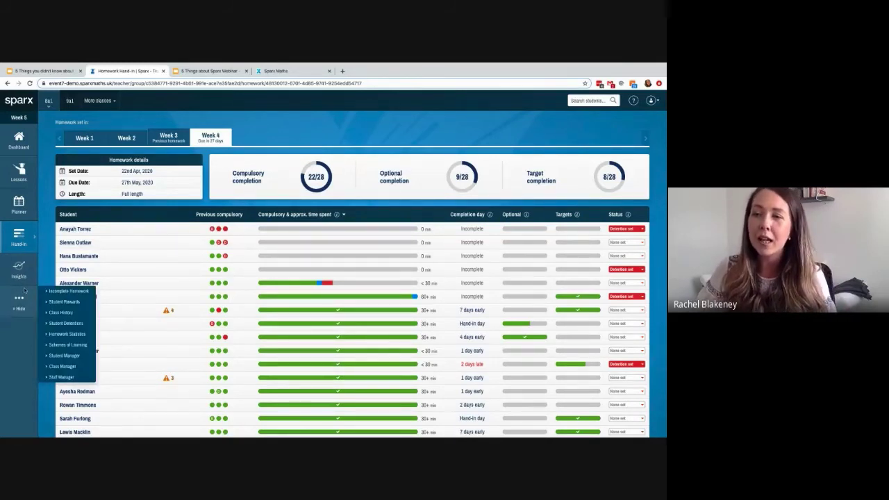
left_click(65, 303)
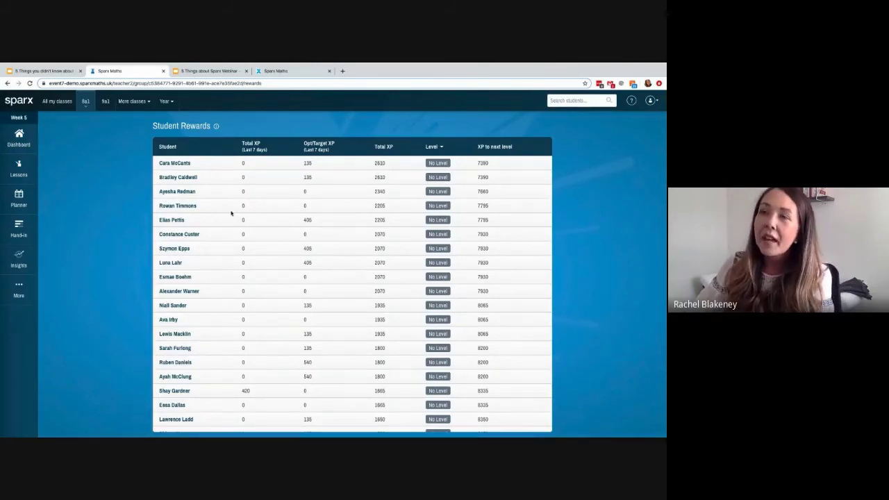
Present the Q&A slide (slide 3) of the '5 Things you didn't know' deck
left_click(52, 72)
left_click(53, 213)
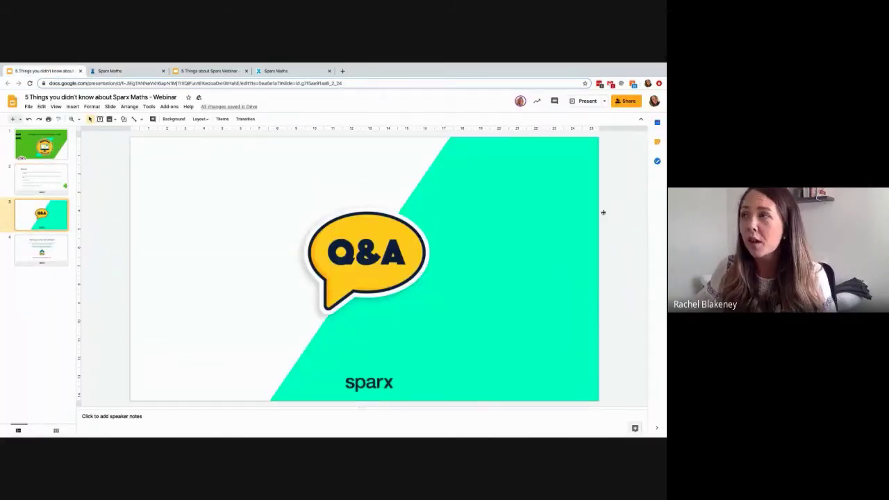
left_click(585, 104)
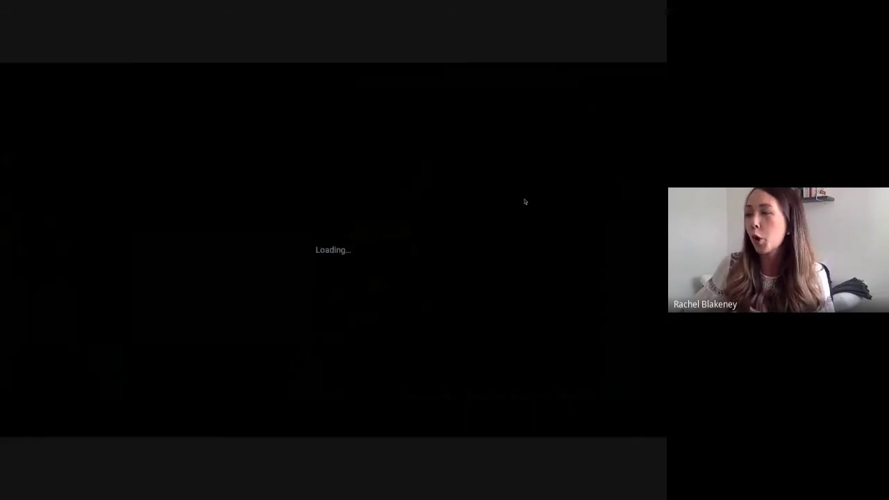